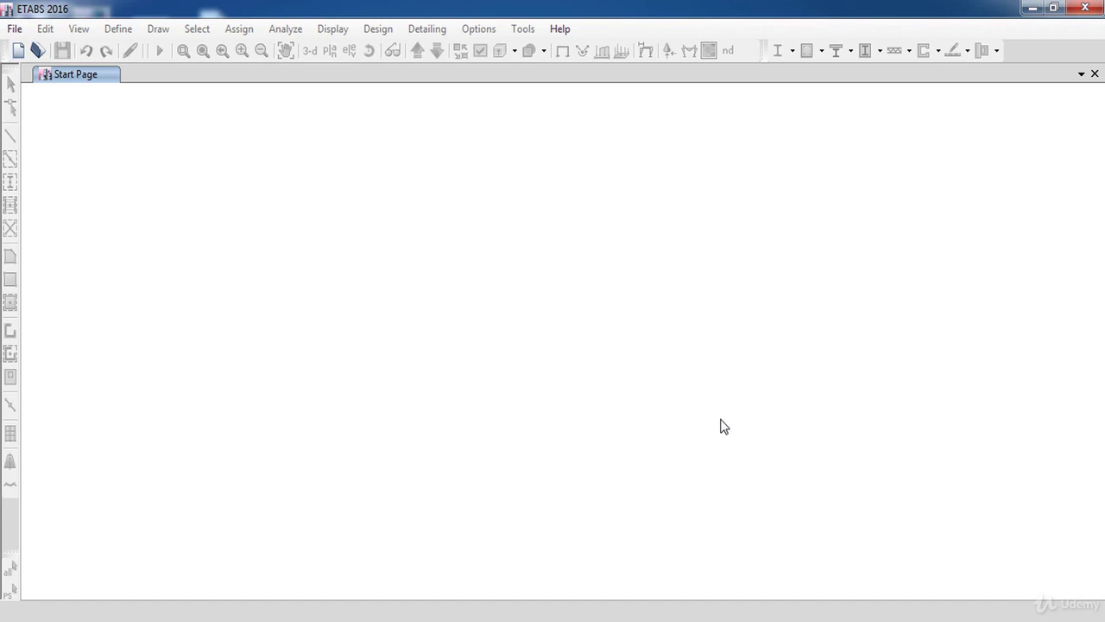
Open the File menu on the ETABS Start Page
left_click(14, 29)
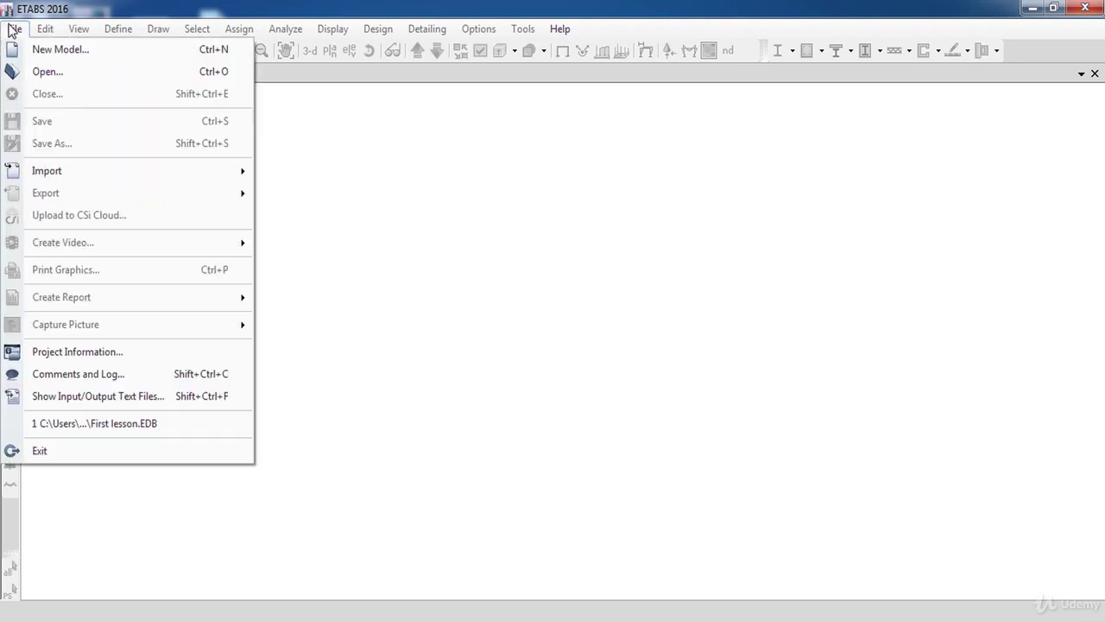
Start a new model with built-in Metric SI, AISC14, AISC 360-10 and ACI 318-14 settings
left_click(52, 49)
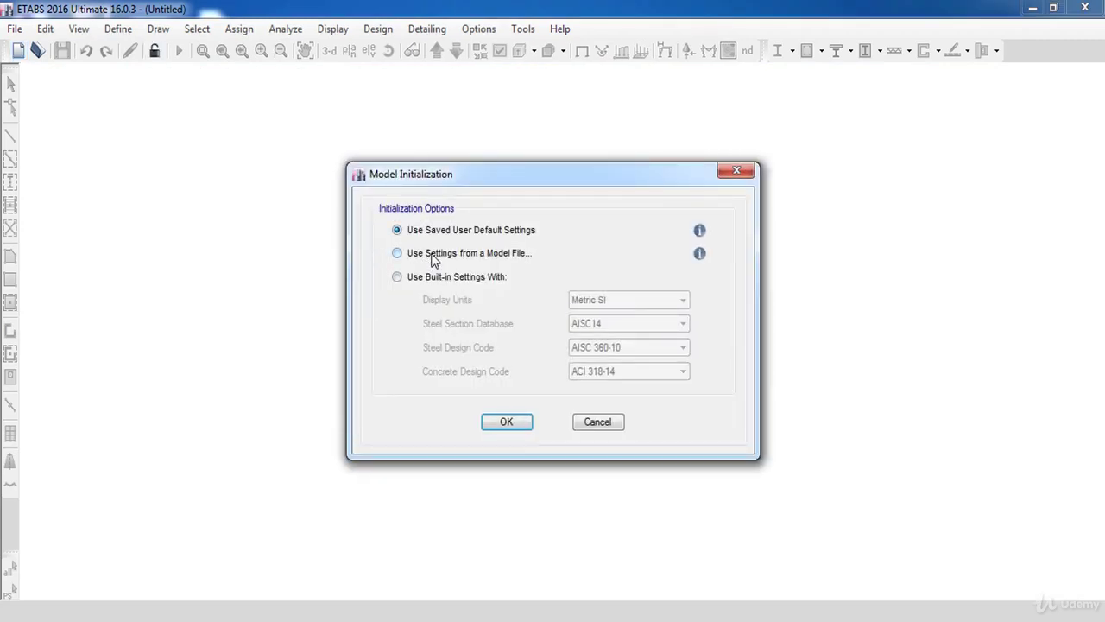
left_click(432, 262)
left_click(433, 282)
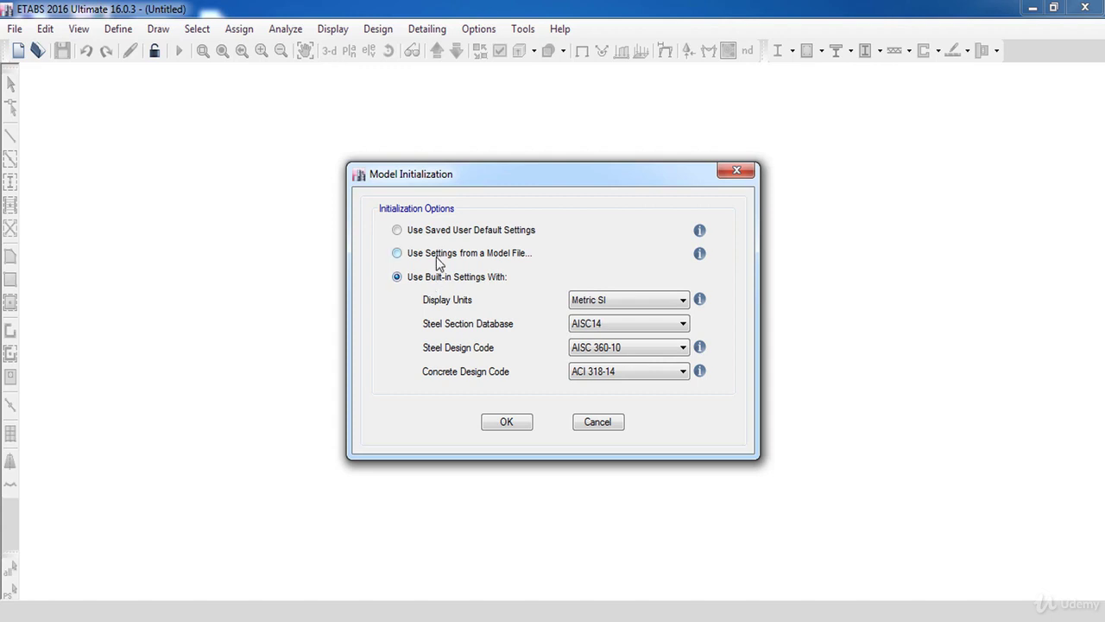
left_click(437, 259)
left_click(436, 282)
left_click(434, 259)
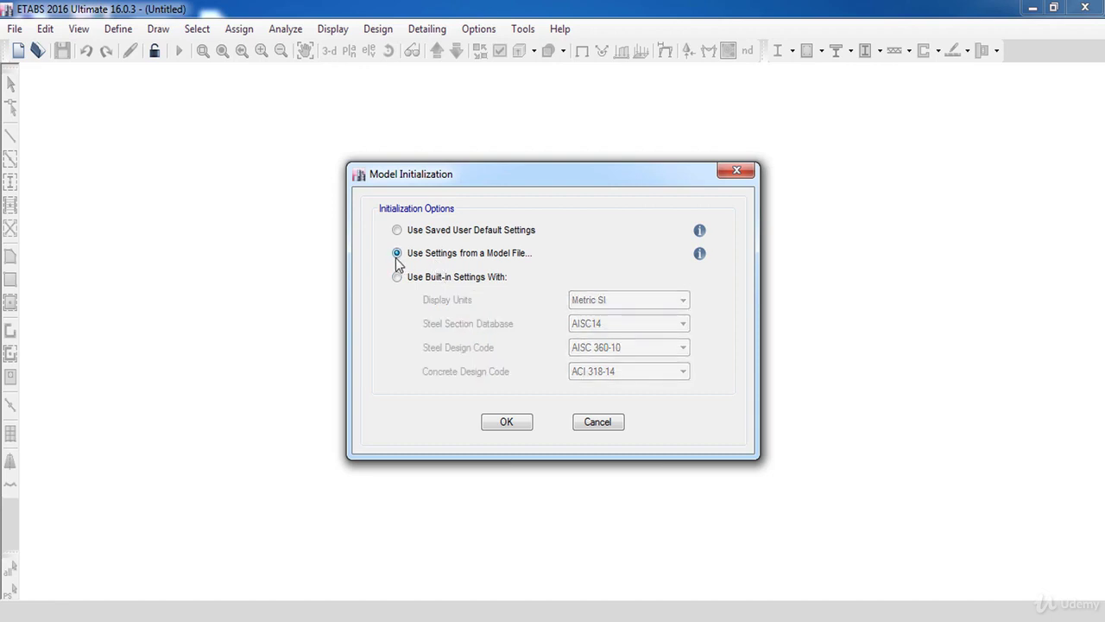
left_click(435, 278)
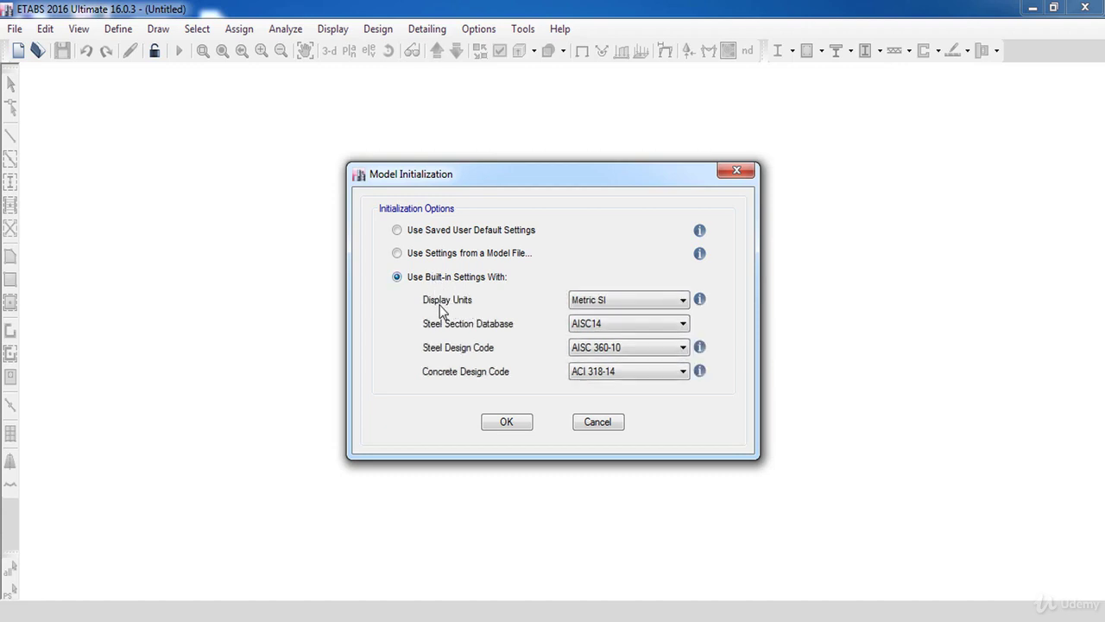
left_click(613, 302)
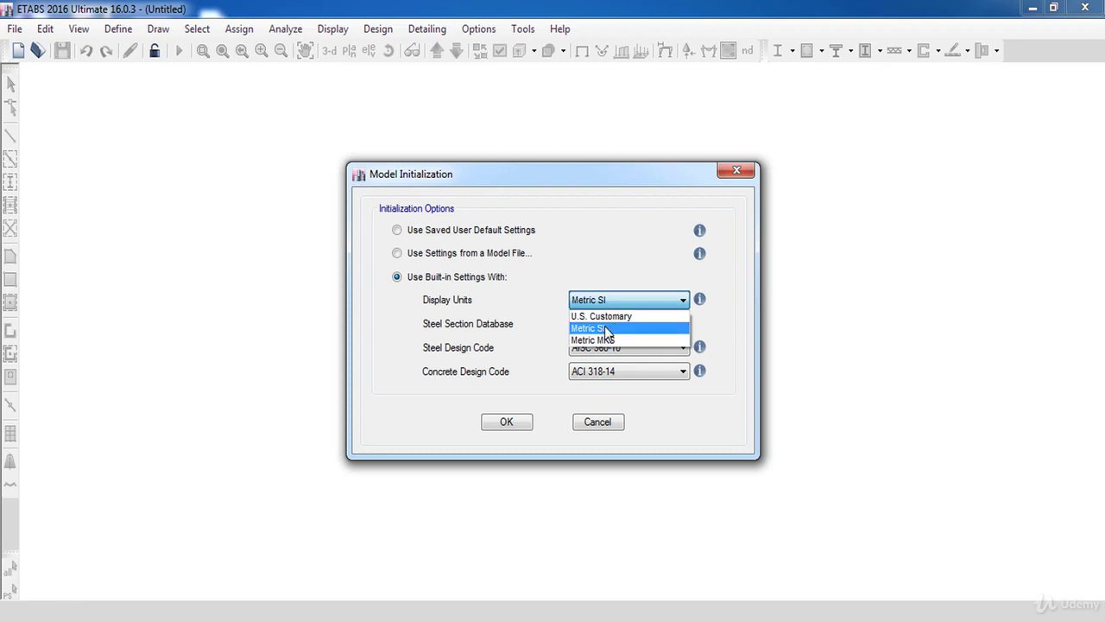
left_click(599, 328)
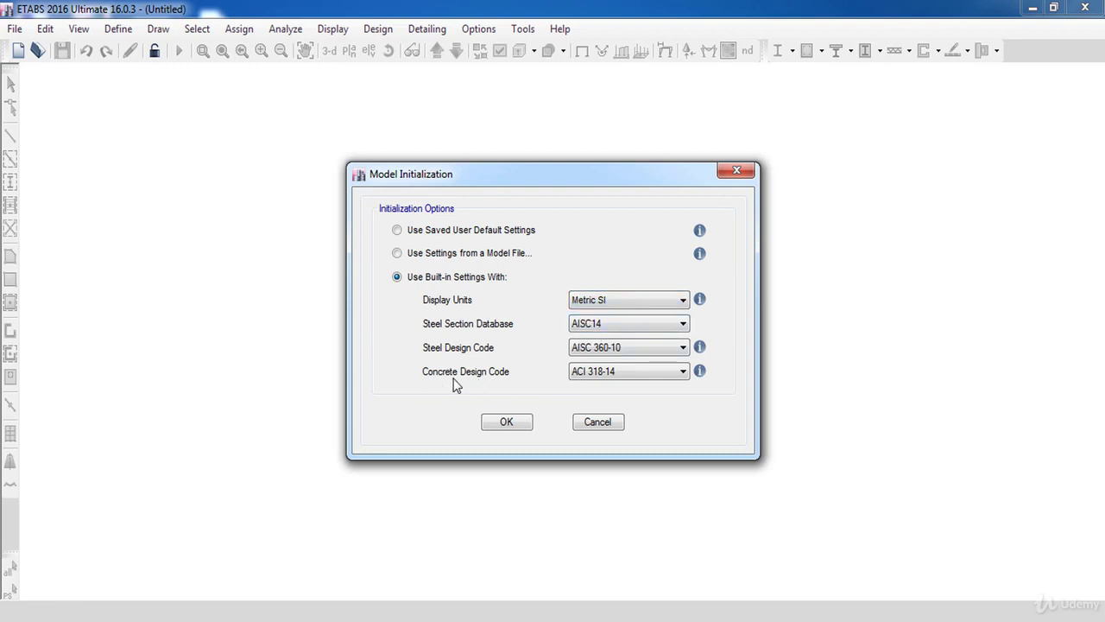
left_click(607, 373)
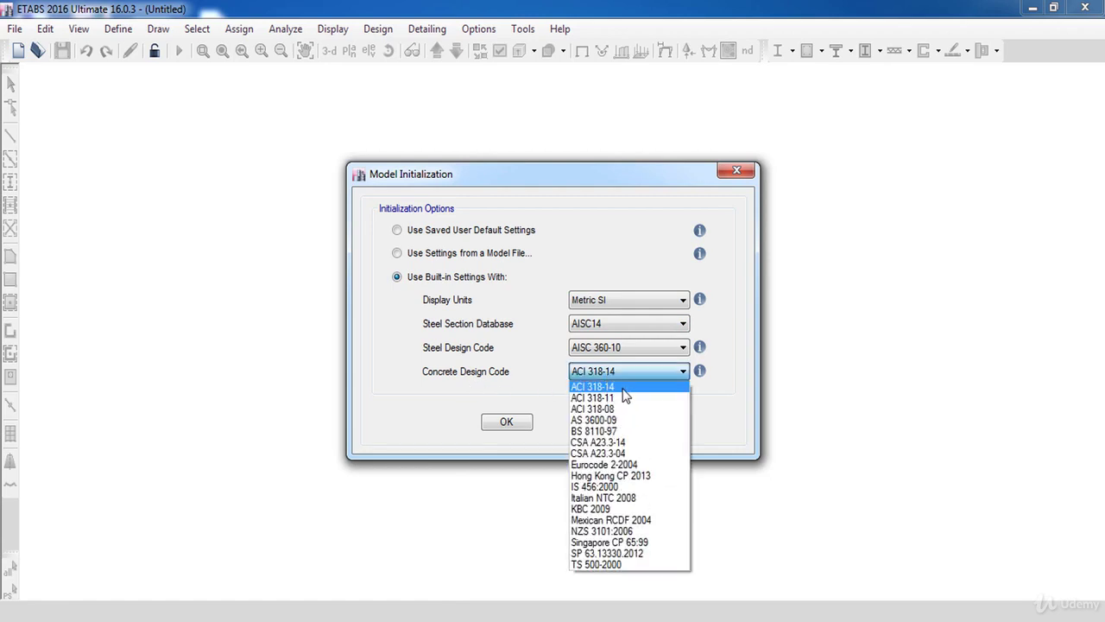
left_click(623, 388)
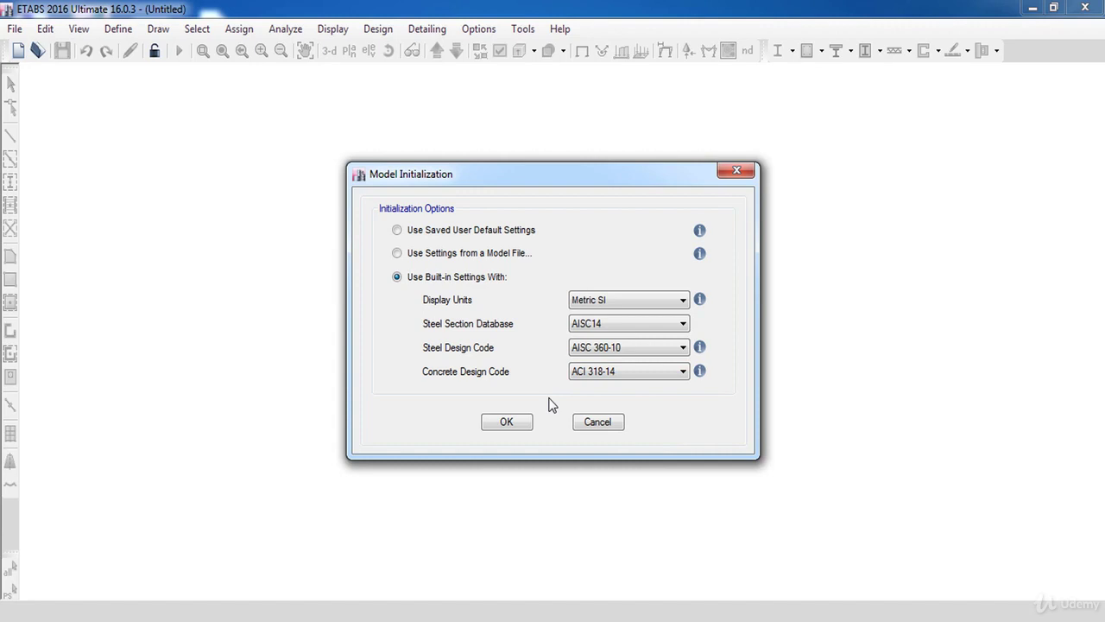
left_click(506, 423)
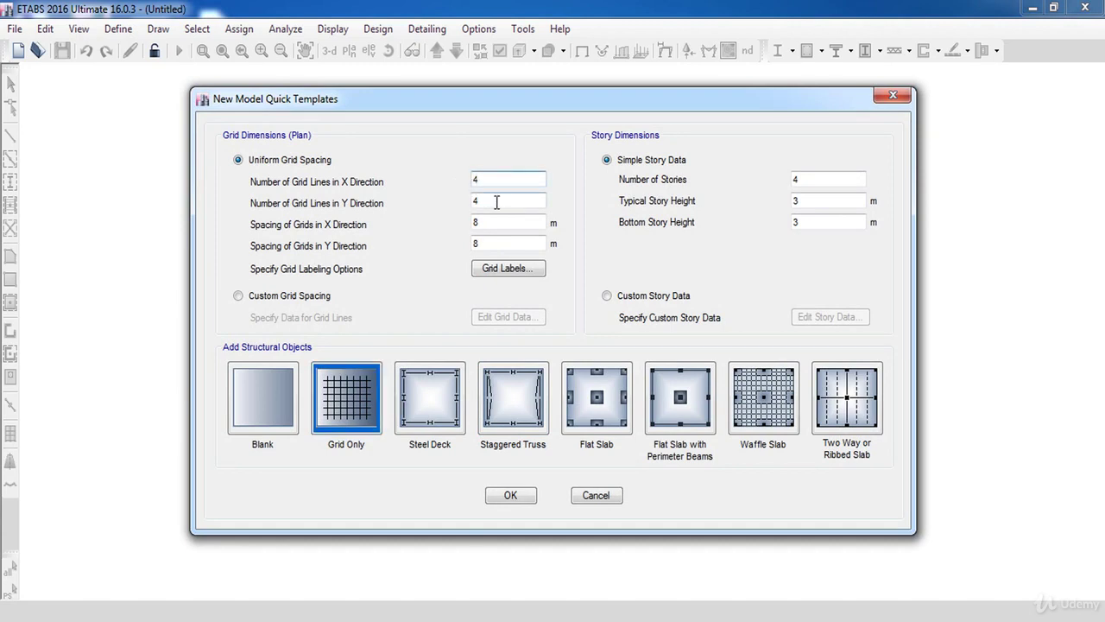
Set 19 stories, 3.2 m typical and 4 m bottom story heights, using Custom Story Data
left_click(498, 221)
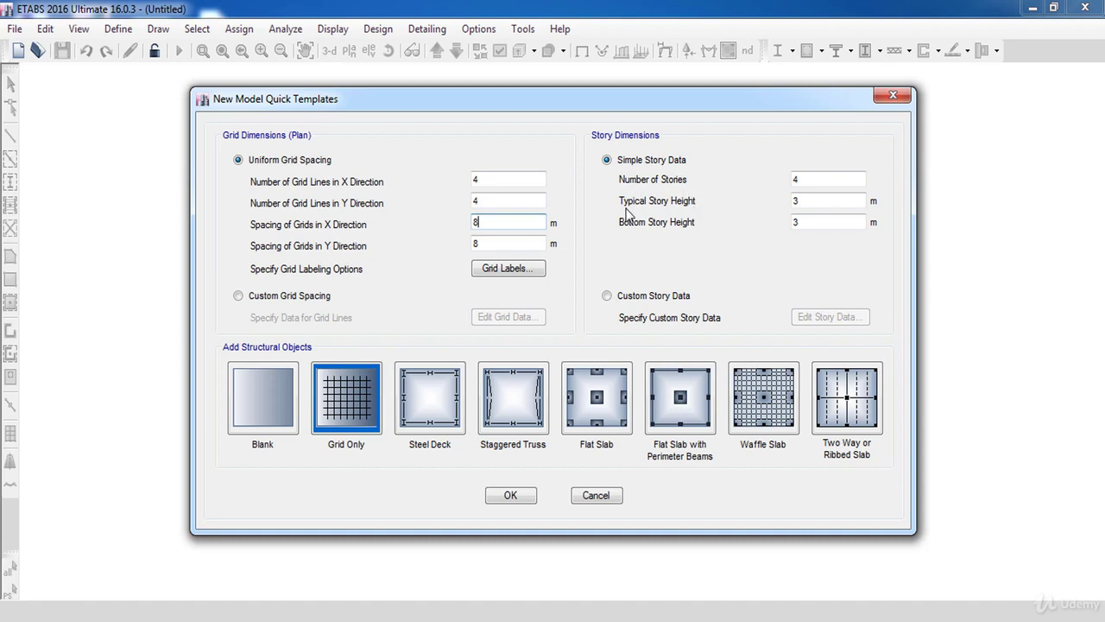
double_click(823, 179)
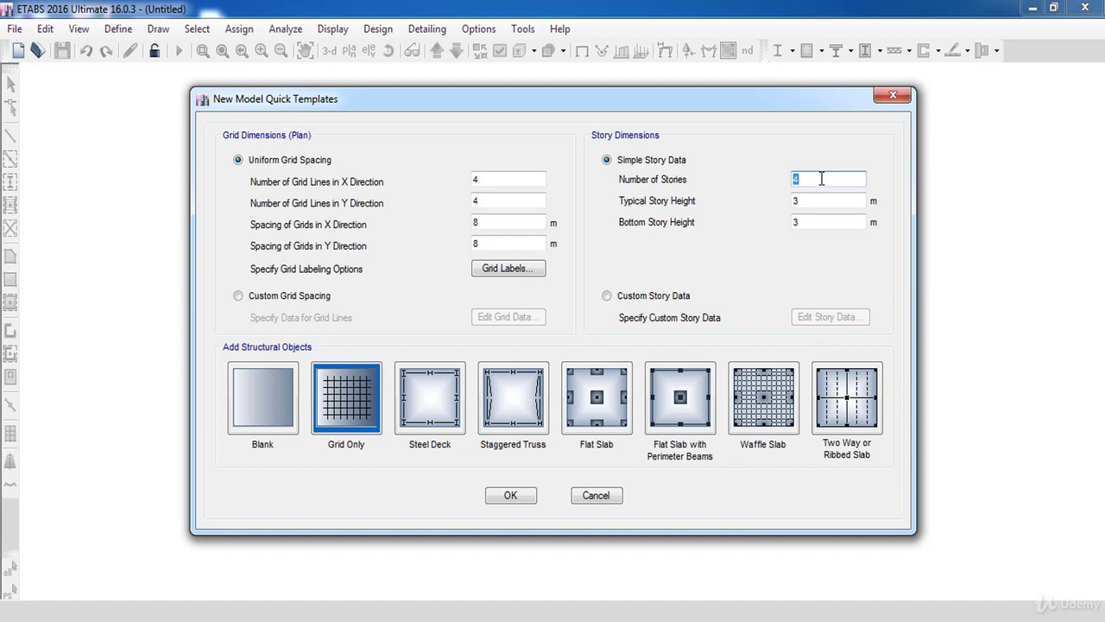
type("19")
left_click(820, 200)
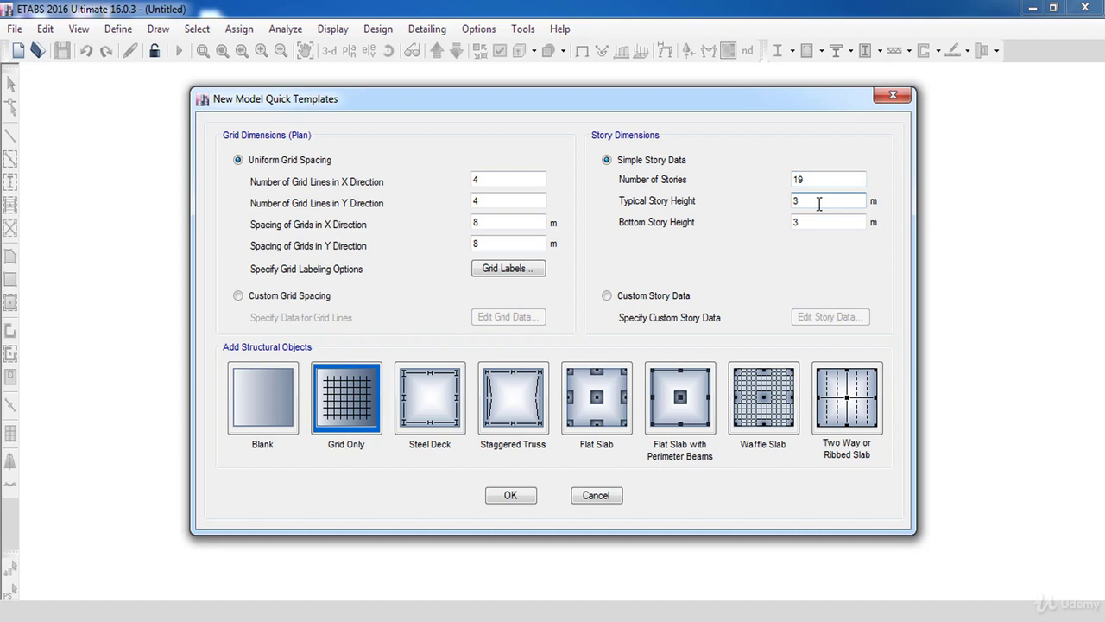
double_click(820, 203)
type("3.2")
double_click(820, 222)
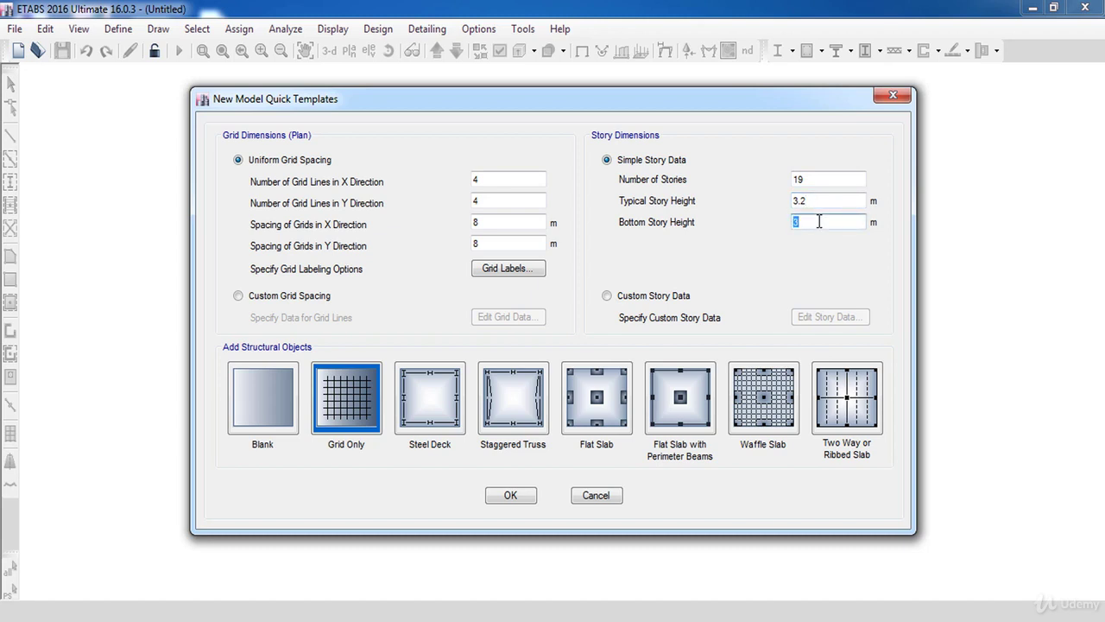
type("4")
left_click(645, 299)
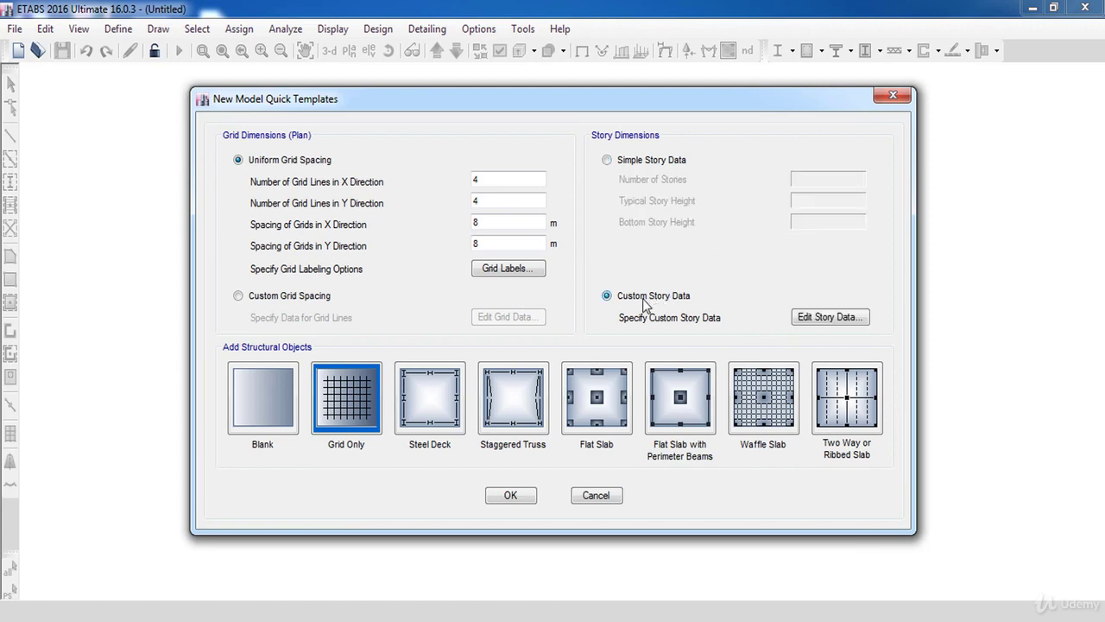
In the Story Data table, set Story16 to 3.5 m and cancel a Story15 height edit
left_click(845, 321)
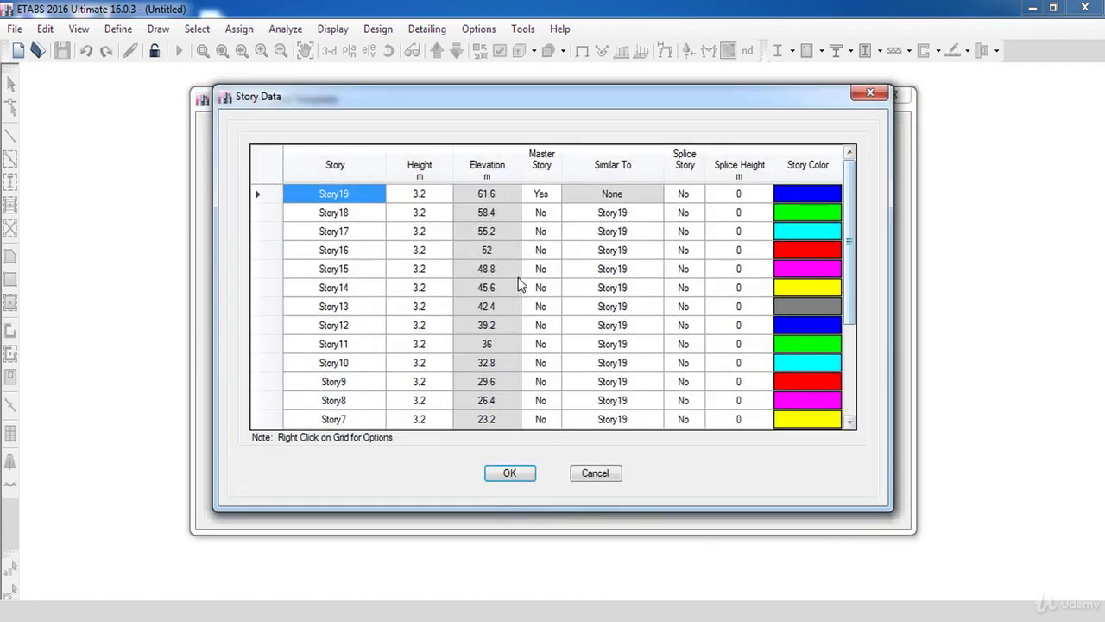
left_click(438, 256)
type("3.5")
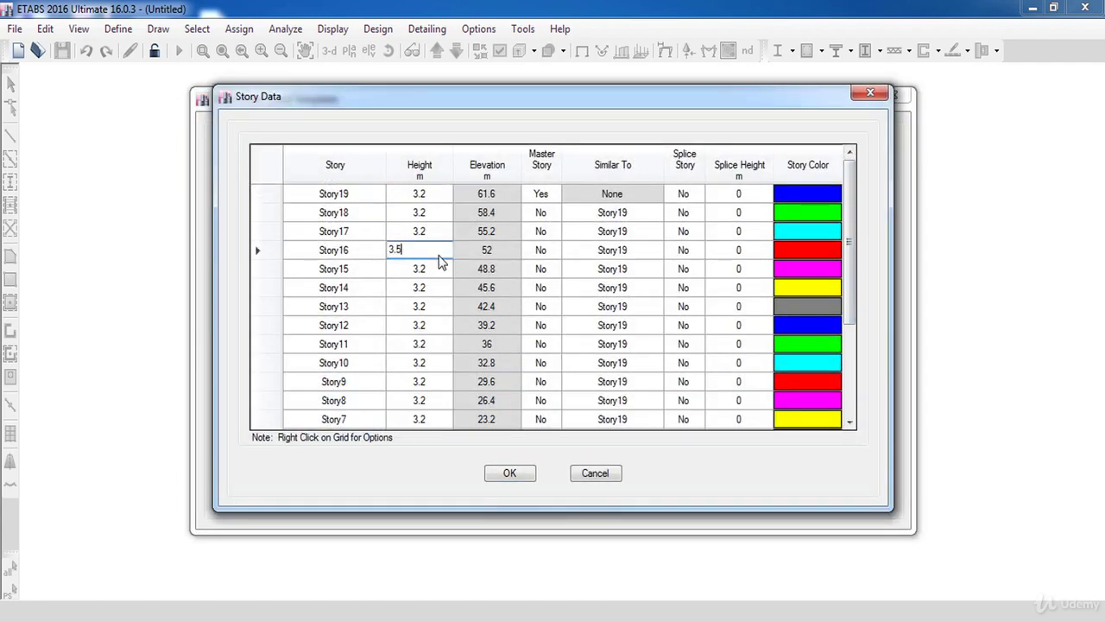
key("Return")
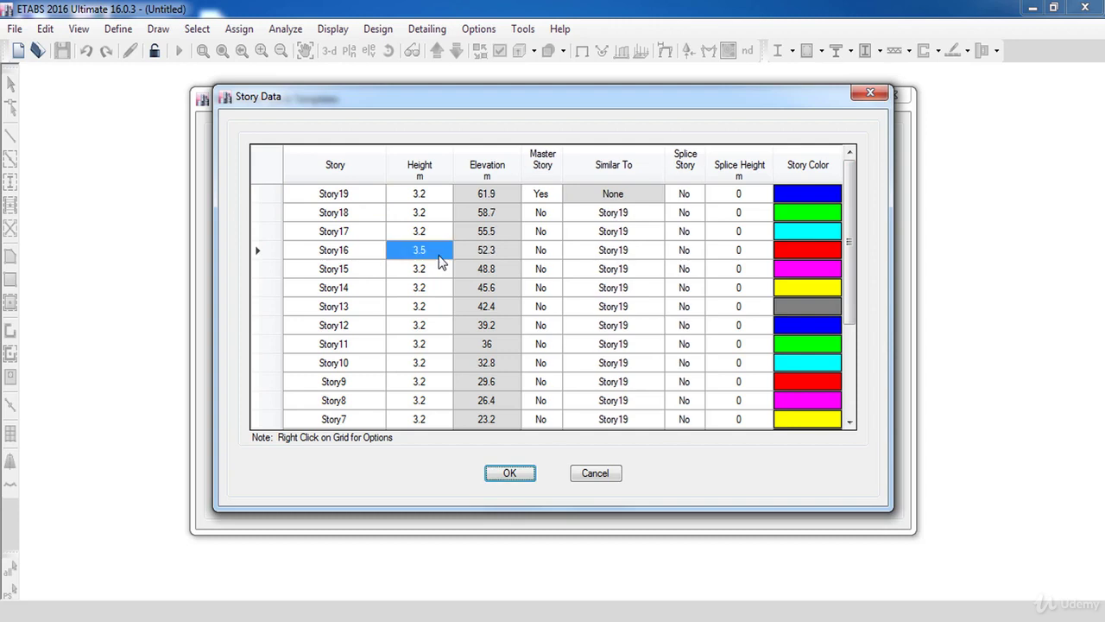
key("Tab")
left_click(427, 273)
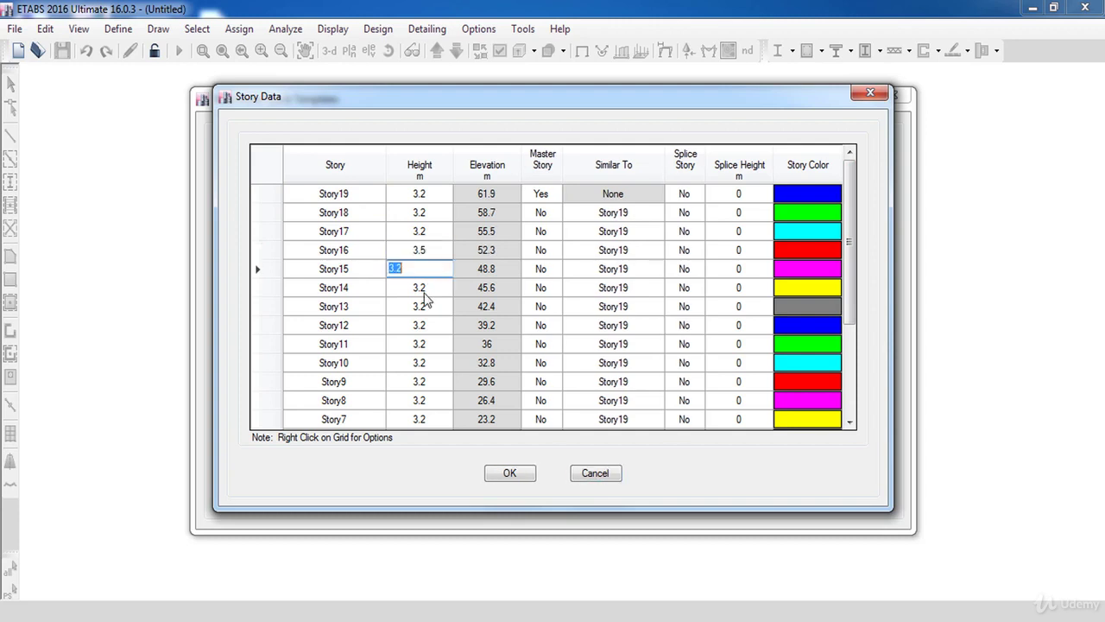
type("3.5")
key("Escape")
Accept the story data and create the model from the Blank template
left_click(592, 480)
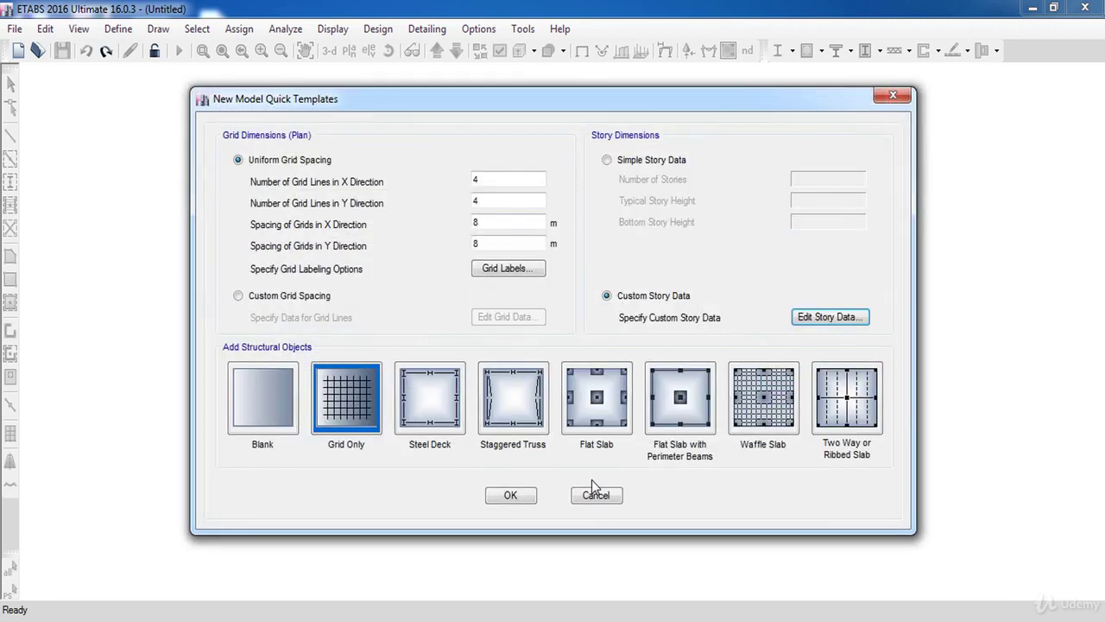
left_click(270, 406)
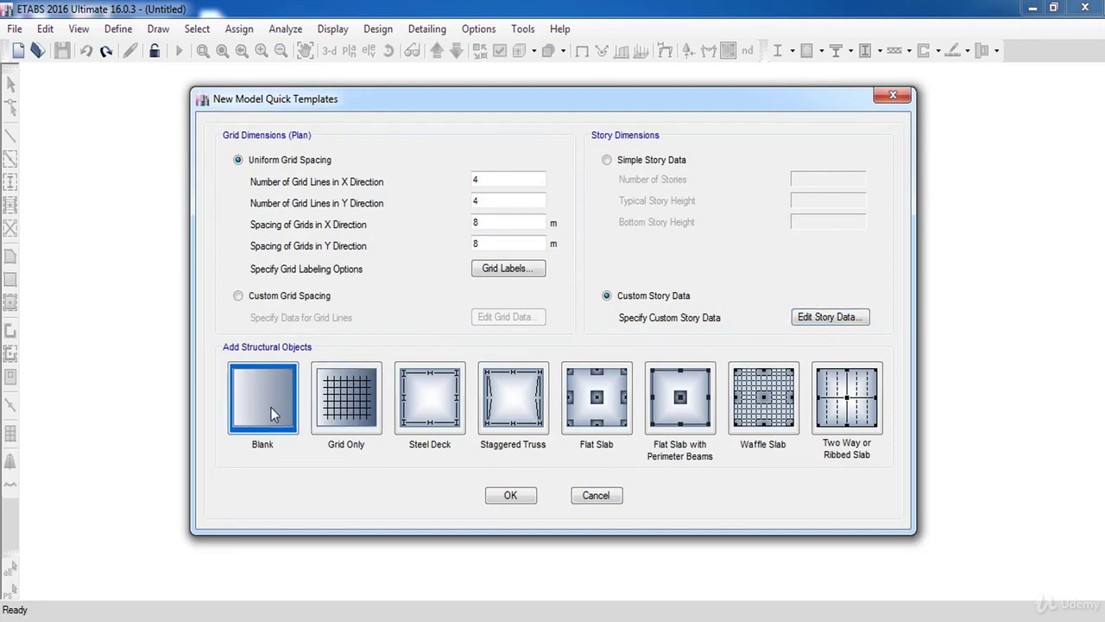
left_click(505, 497)
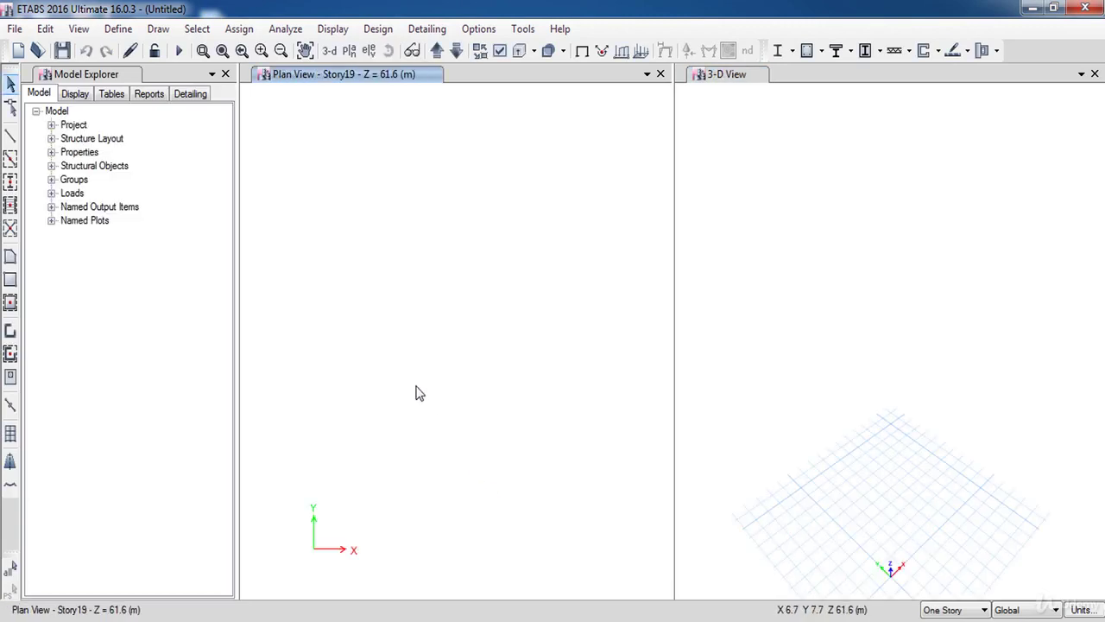
left_click(91, 76)
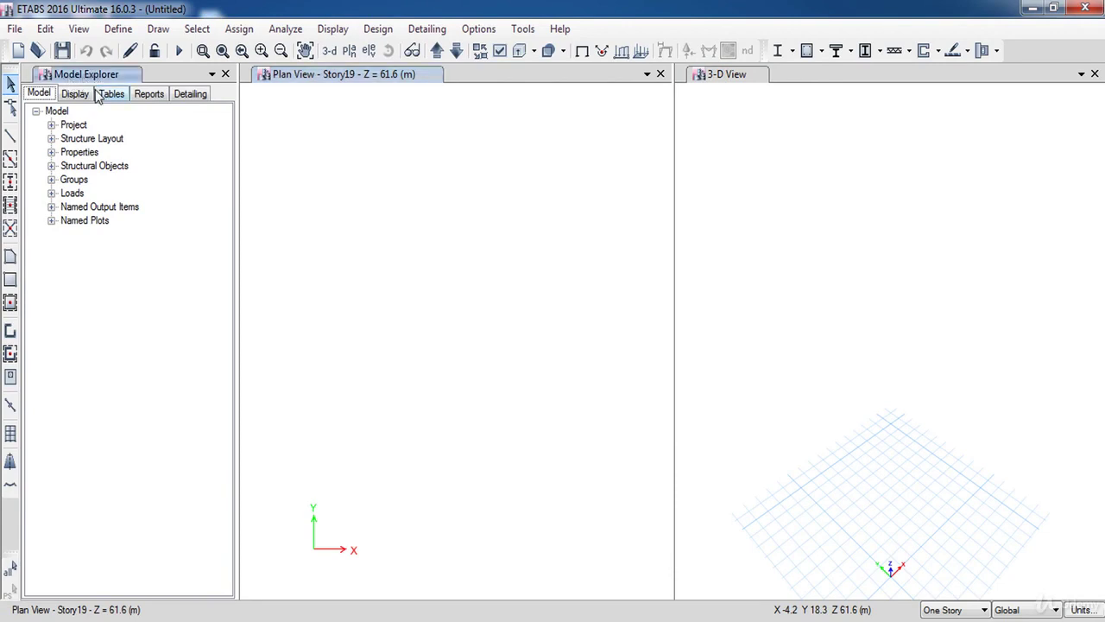
left_click(364, 76)
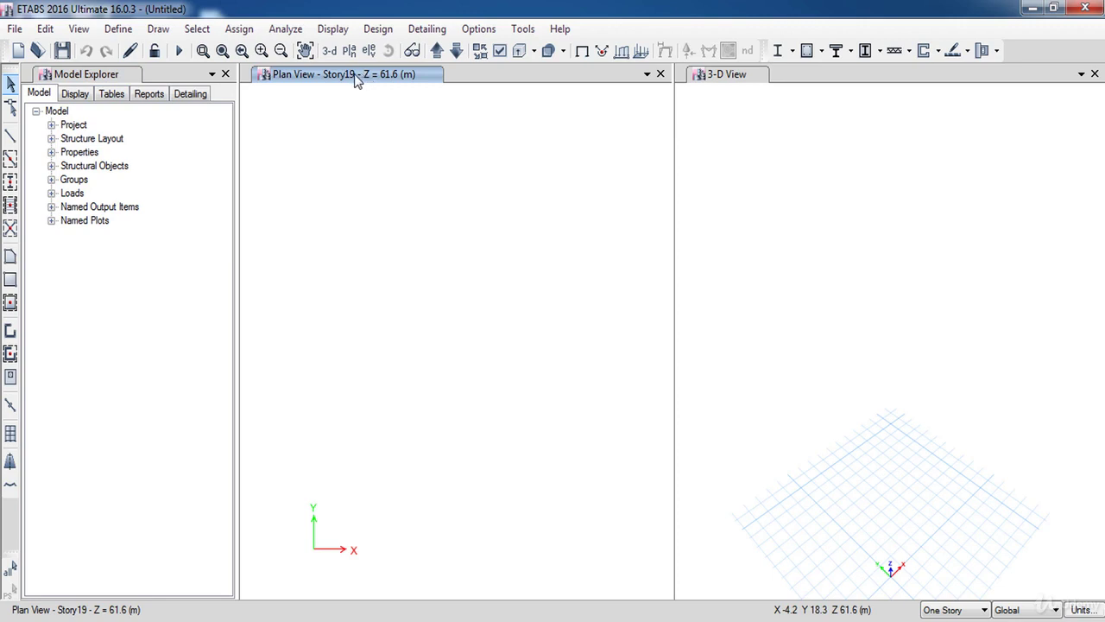
left_click(730, 76)
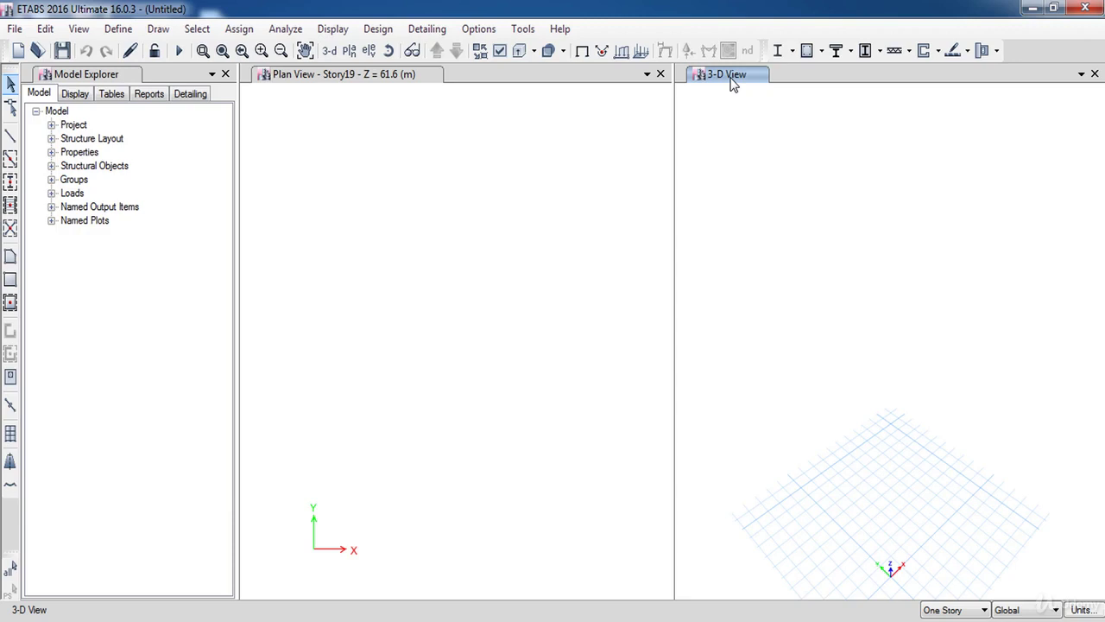
left_click(225, 74)
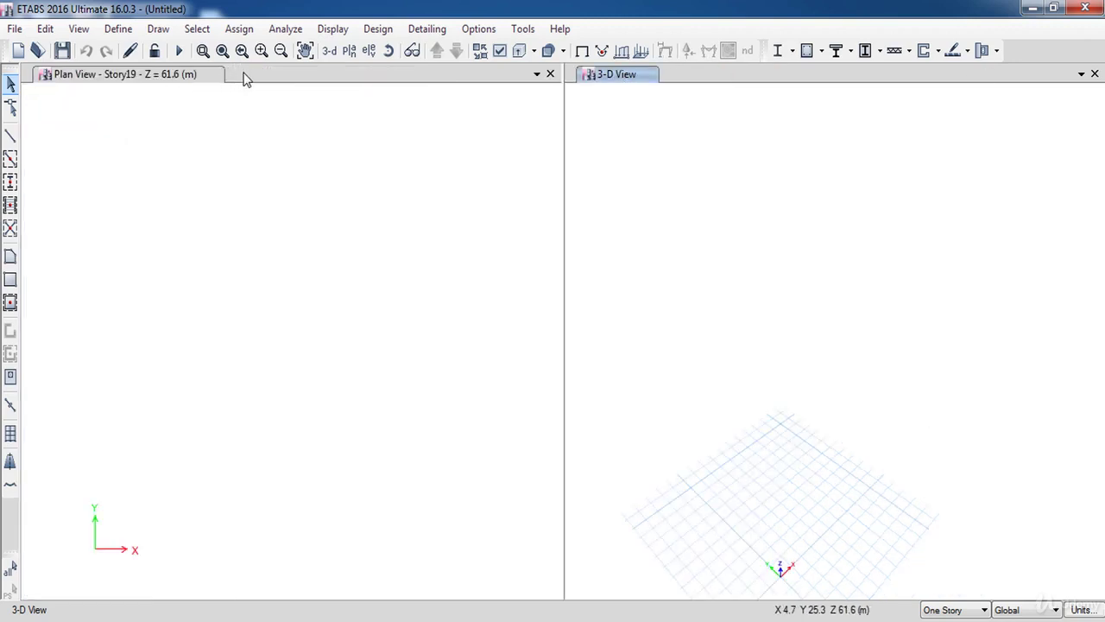
left_click(480, 29)
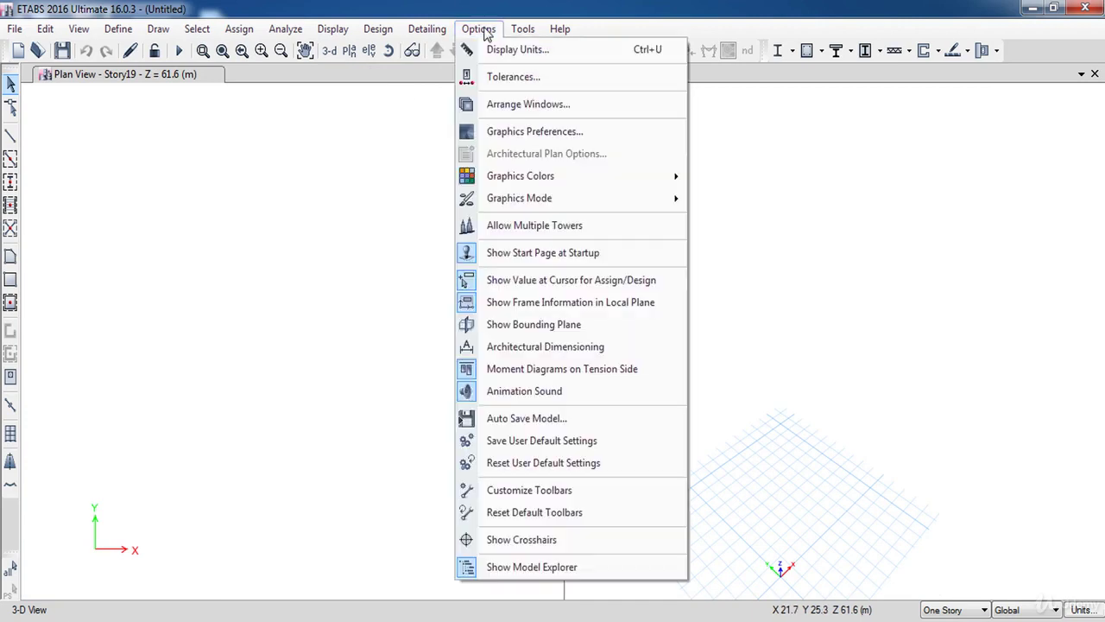
left_click(497, 567)
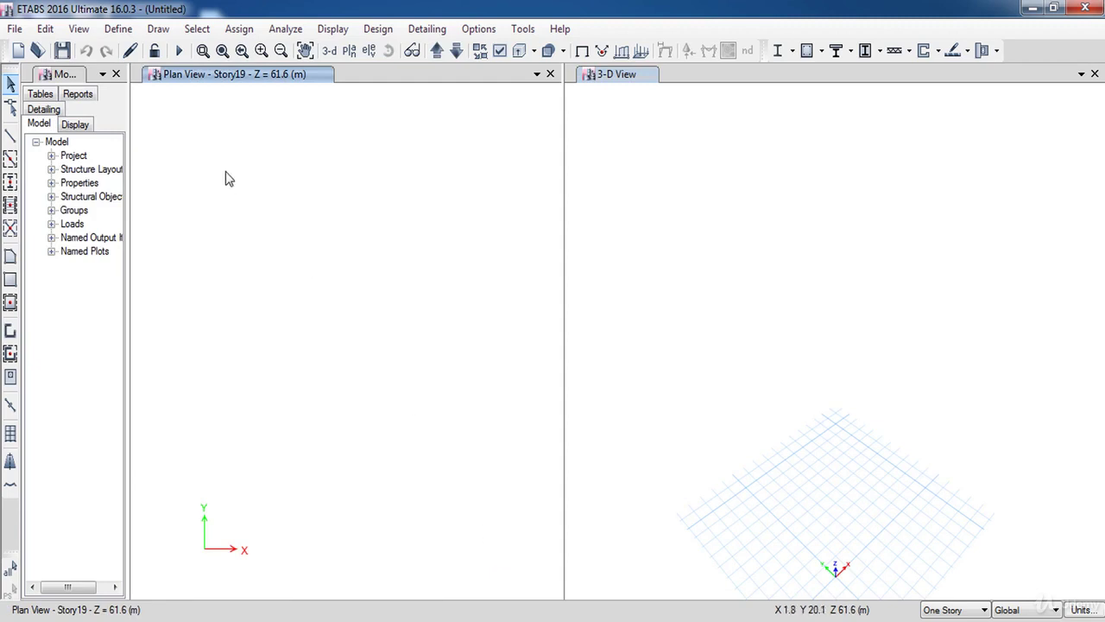
left_click_drag(132, 109, 237, 110)
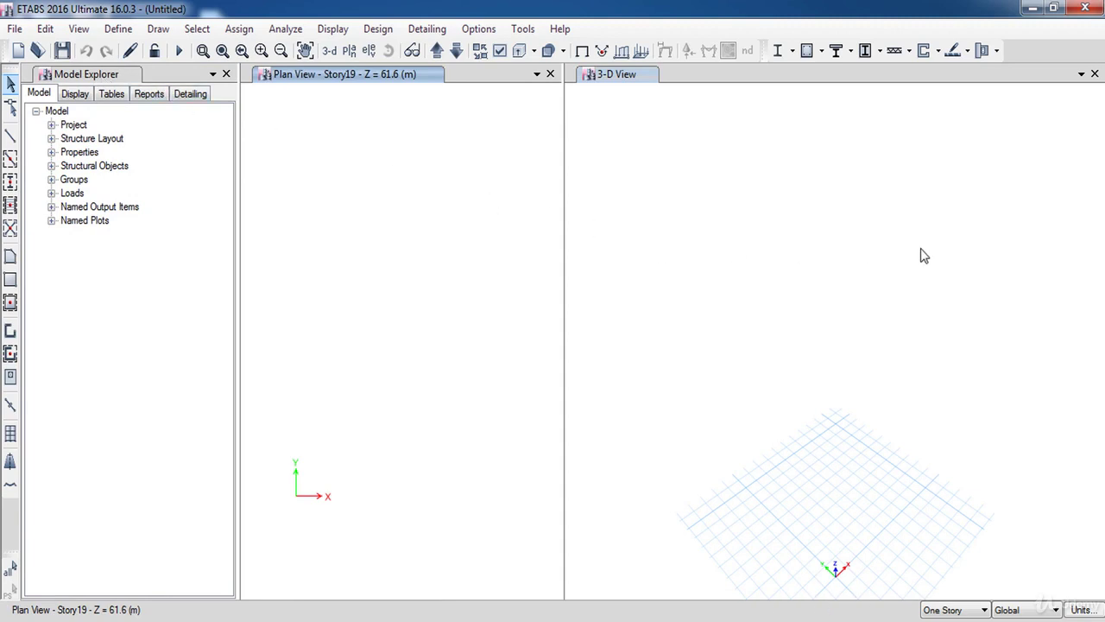
Add a second 3-D View window and make the first 3-D view active
left_click(1082, 74)
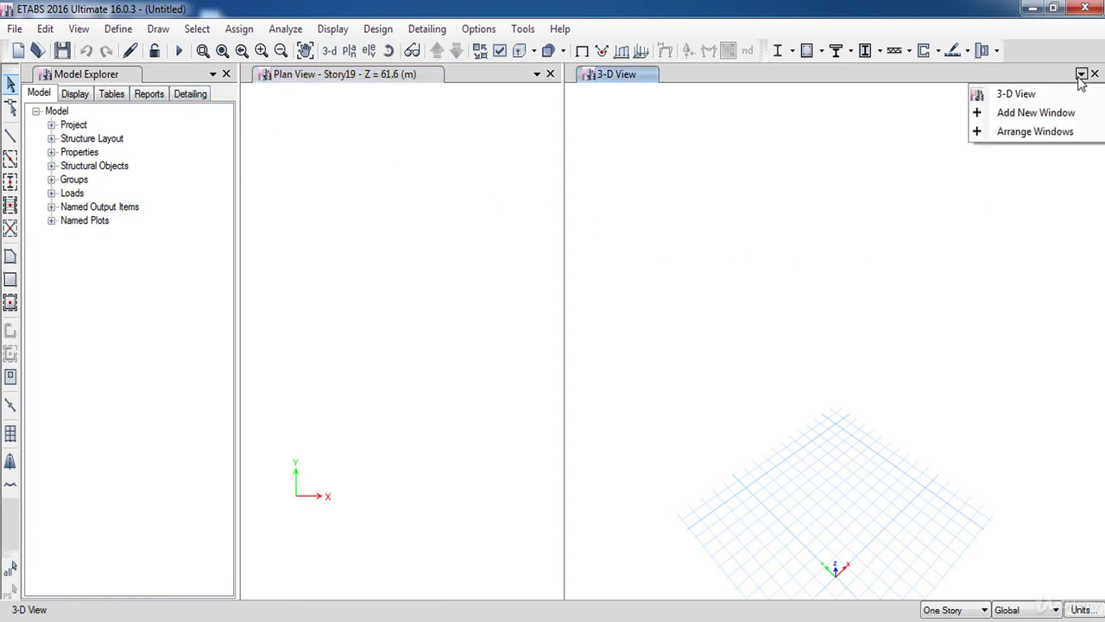
left_click(1022, 121)
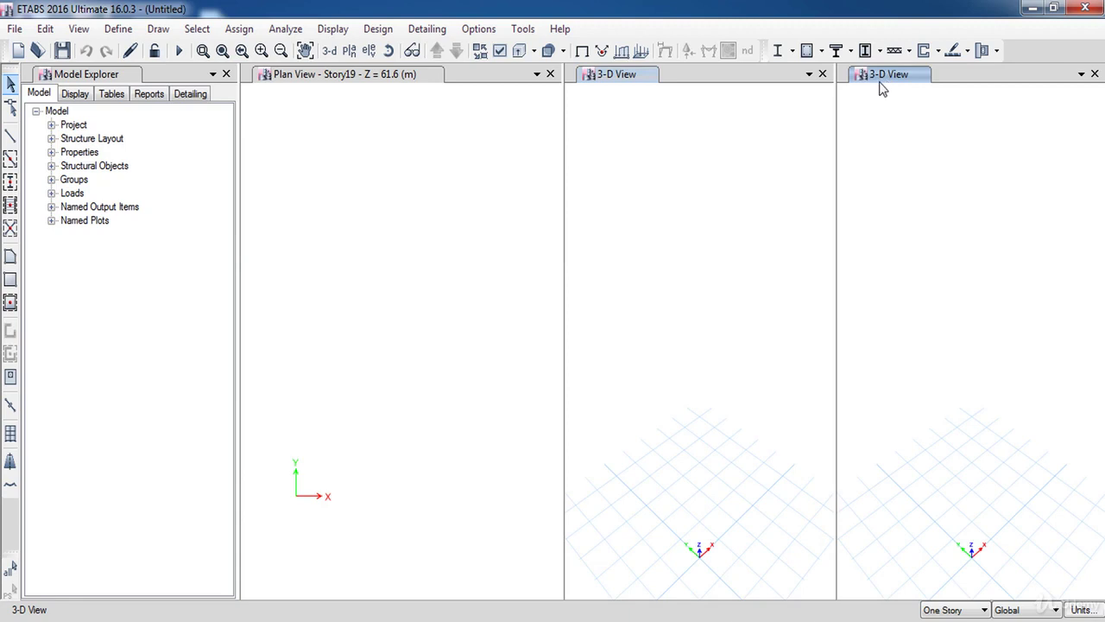
left_click(678, 190)
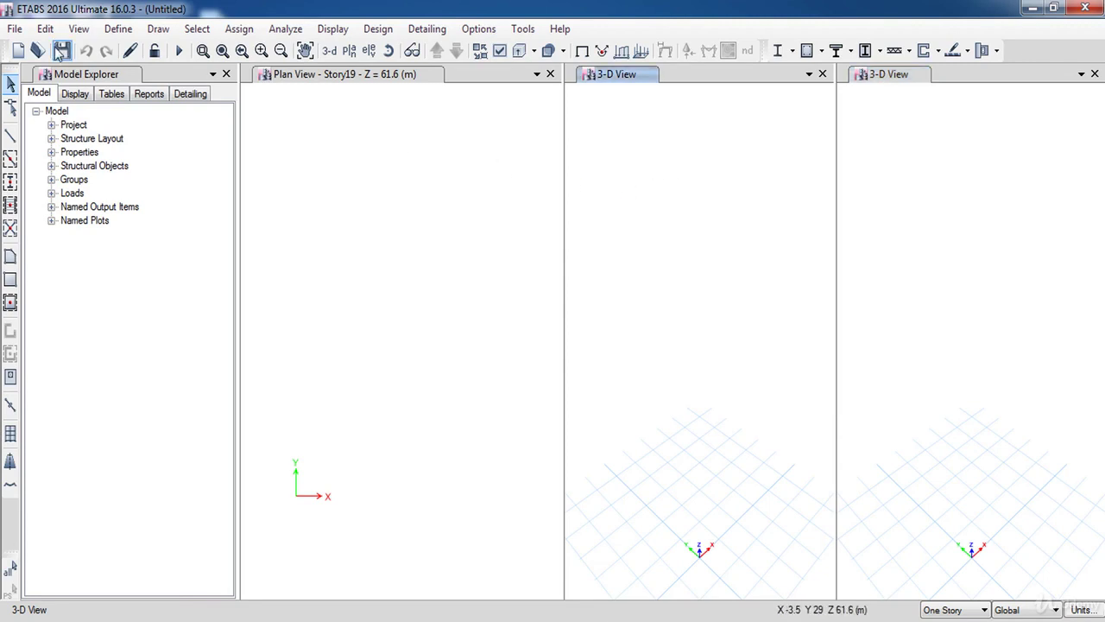
Save the model as 'lesson 1' in the Documents library
left_click(15, 31)
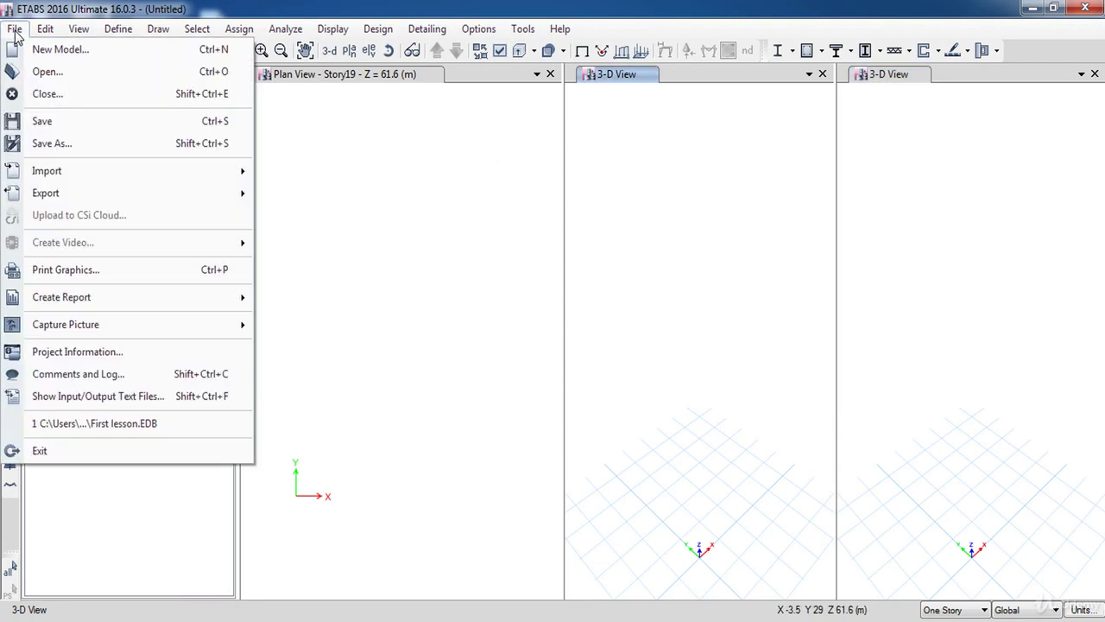
left_click(65, 123)
type("le")
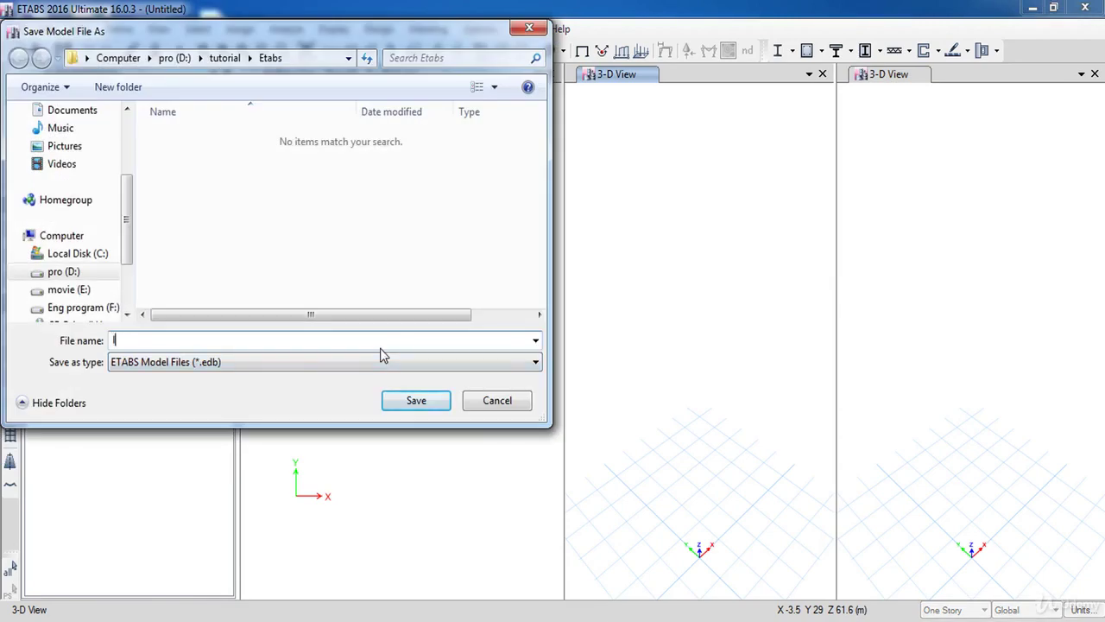
type("son 1")
mouse_move(128, 234)
left_mouse_down()
mouse_move(128, 223)
mouse_move(129, 234)
left_mouse_up()
left_click(77, 112)
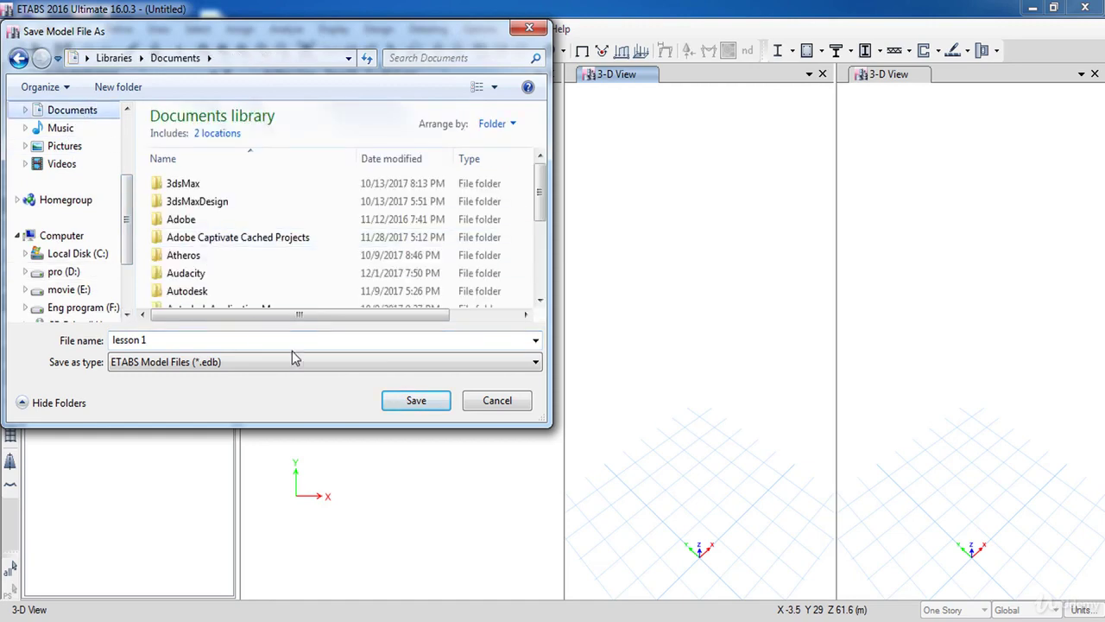
left_click(413, 409)
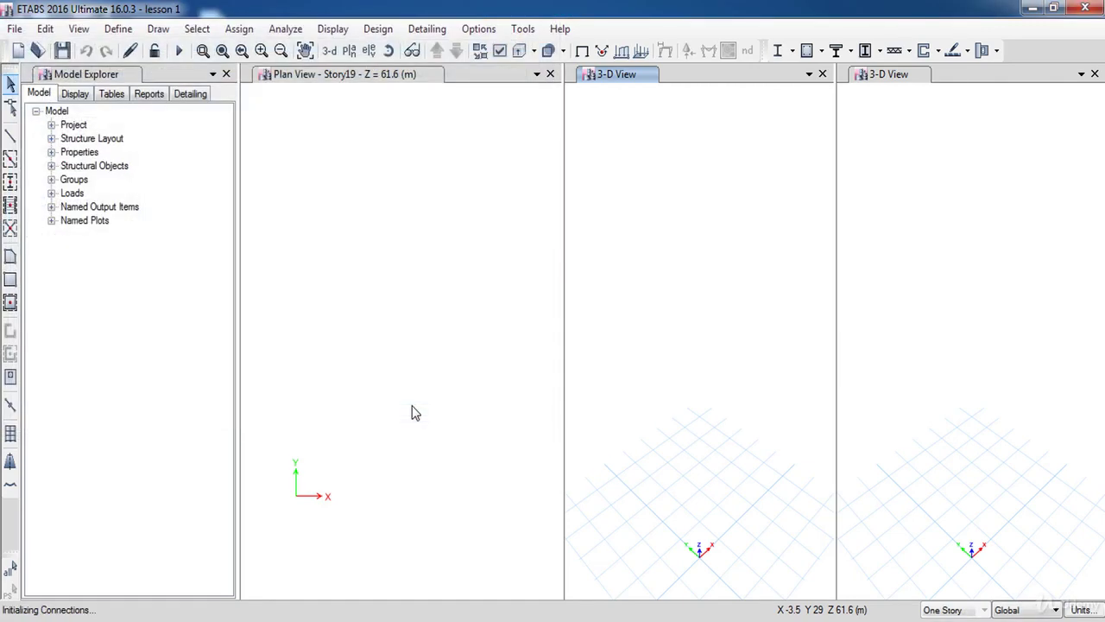